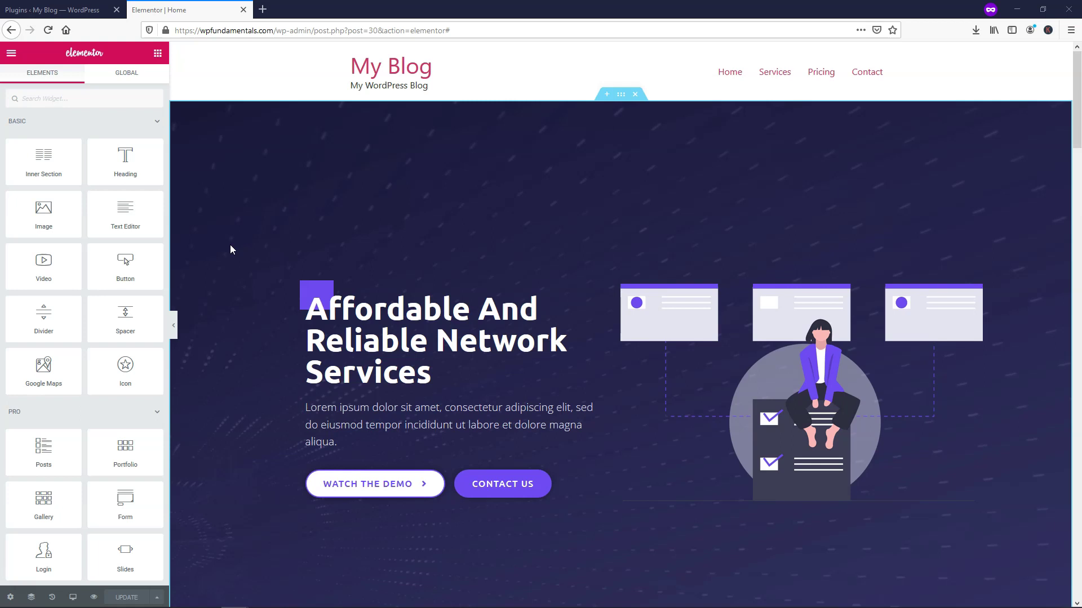
# - Find the Animated Headline widget and place it above the "Affordable And Reliable Network Services" heading
pyautogui.click(42, 101)
pyautogui.write('anim')
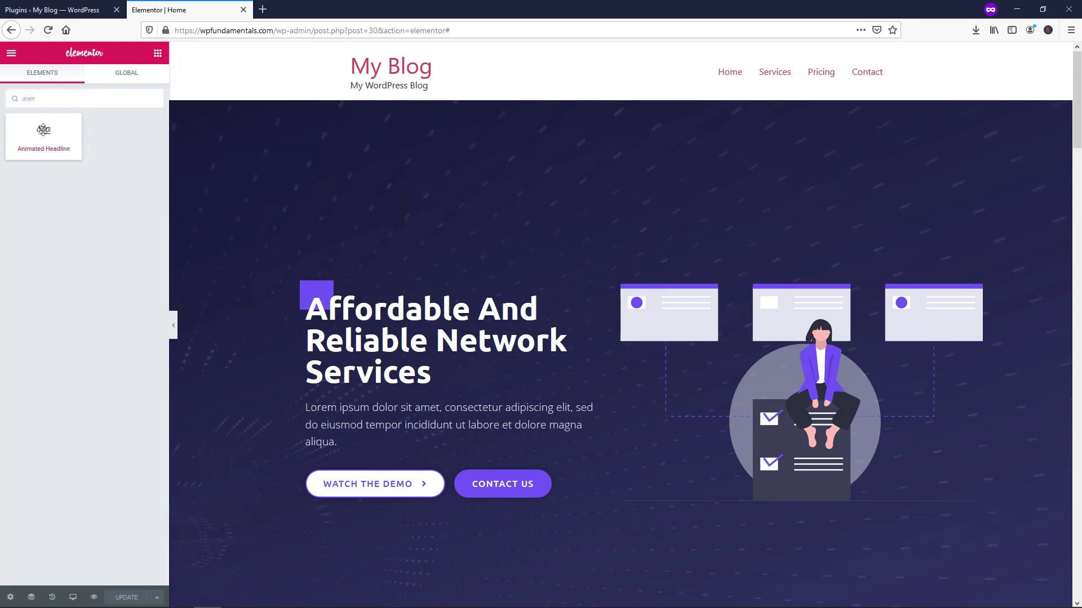
pyautogui.moveTo(44, 130); pyautogui.dragTo(426, 299)
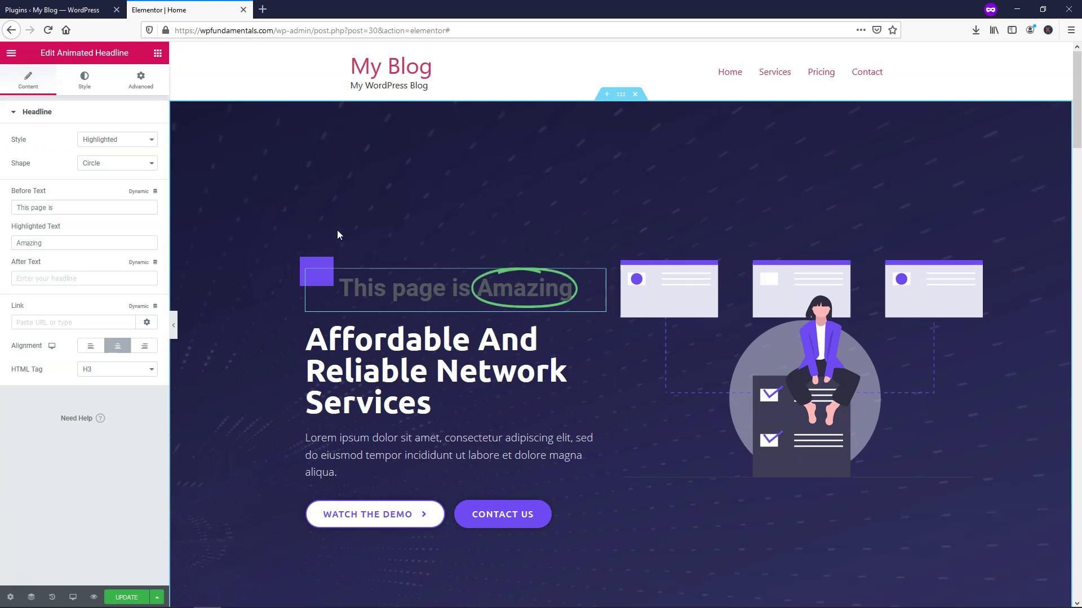
# - Switch the animated headline's style to Rotating and try the Clip and Flip animations
pyautogui.click(125, 145)
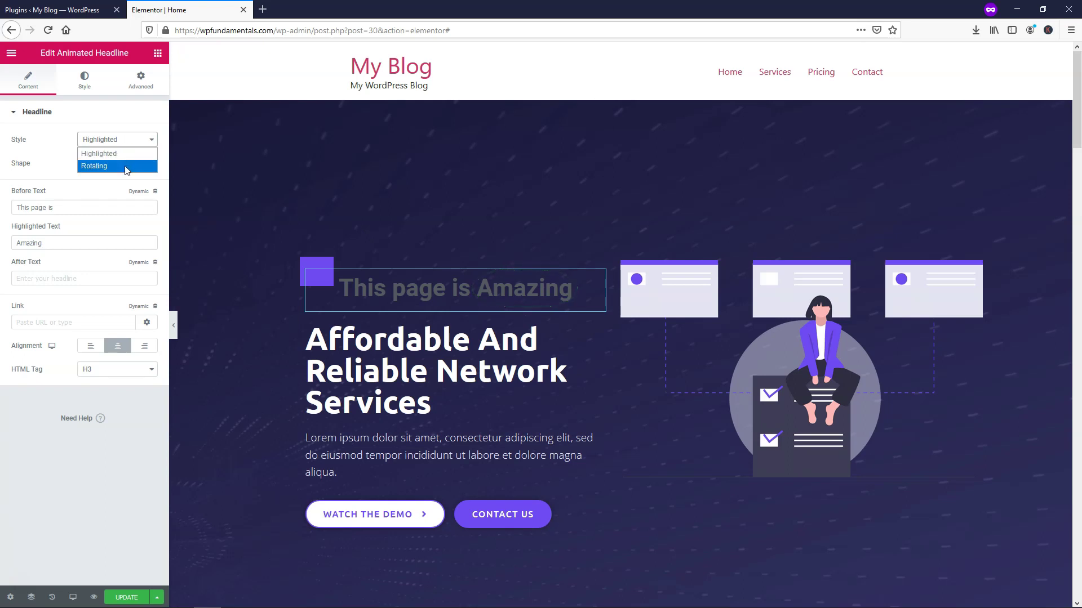
pyautogui.click(126, 167)
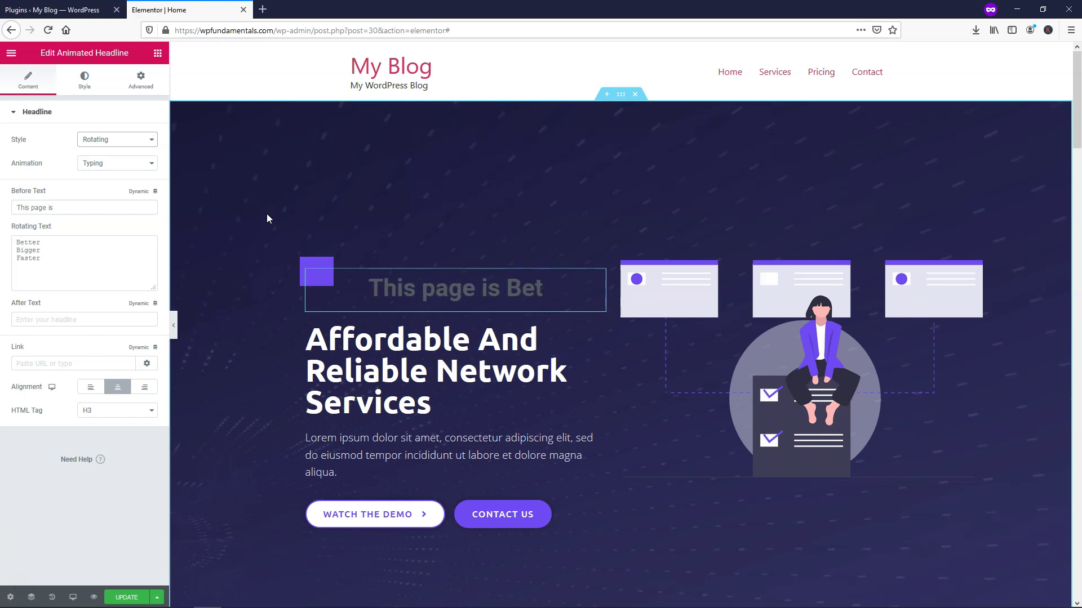
pyautogui.click(112, 163)
pyautogui.click(114, 186)
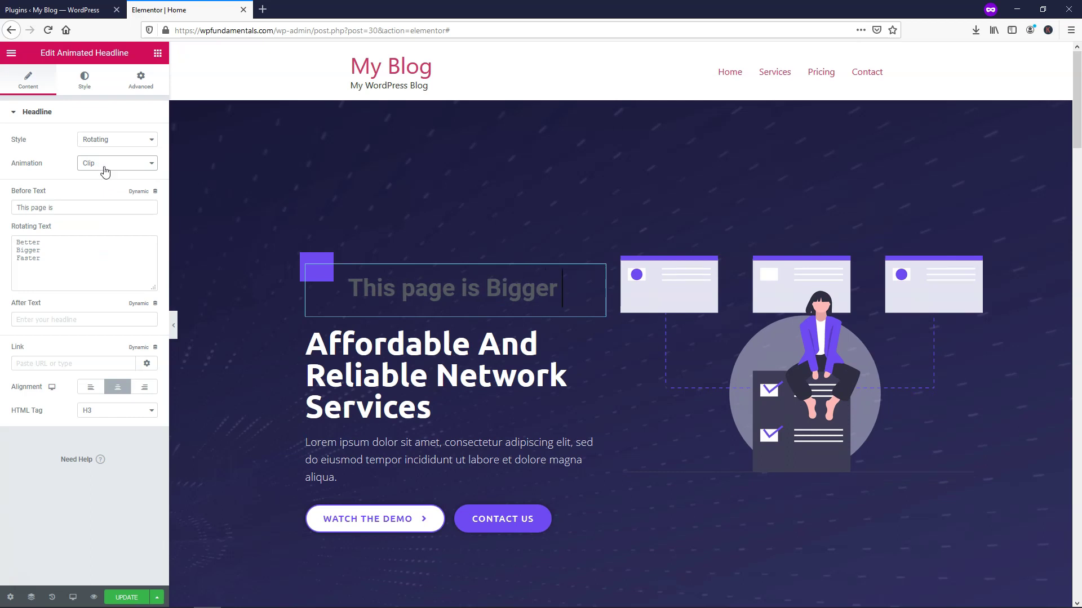
pyautogui.click(105, 164)
pyautogui.press('Escape')
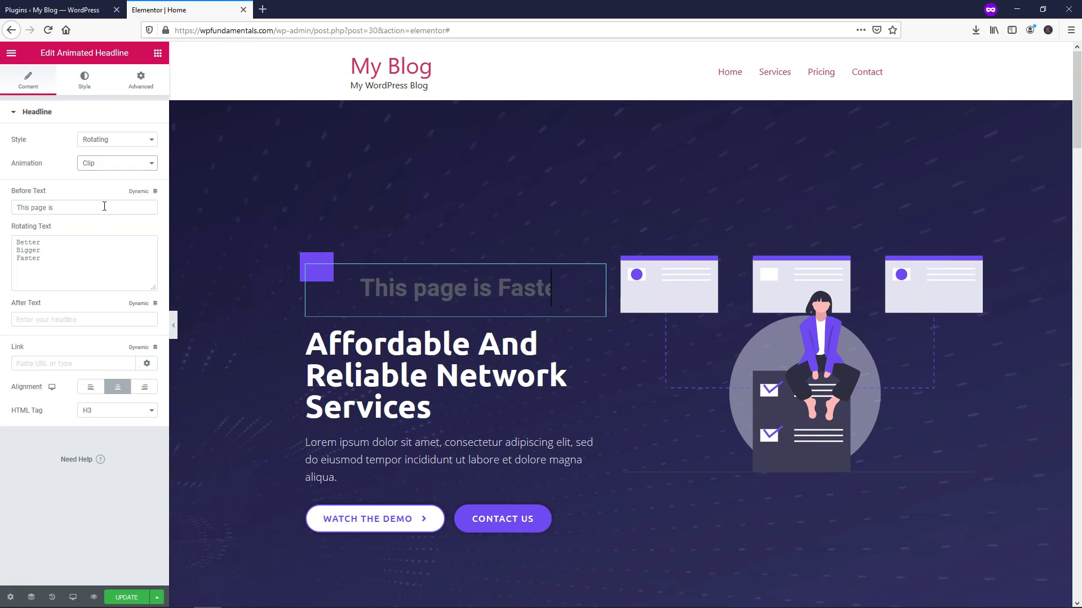
pyautogui.press('Down')
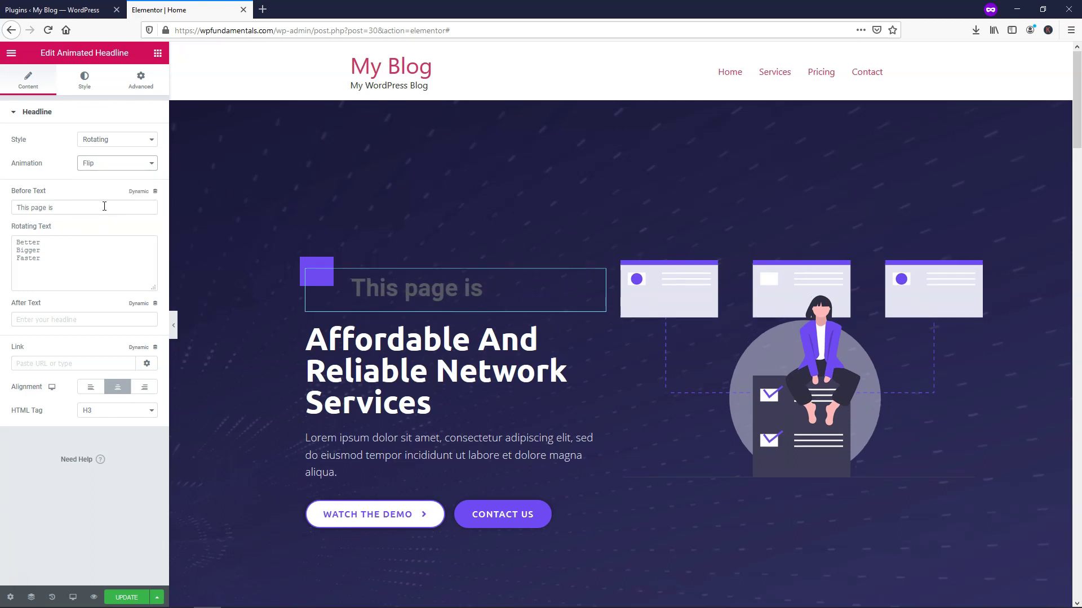
# - Try the Swirl, Blinds and Drop-in animations on the headline's rotating text
pyautogui.click(107, 168)
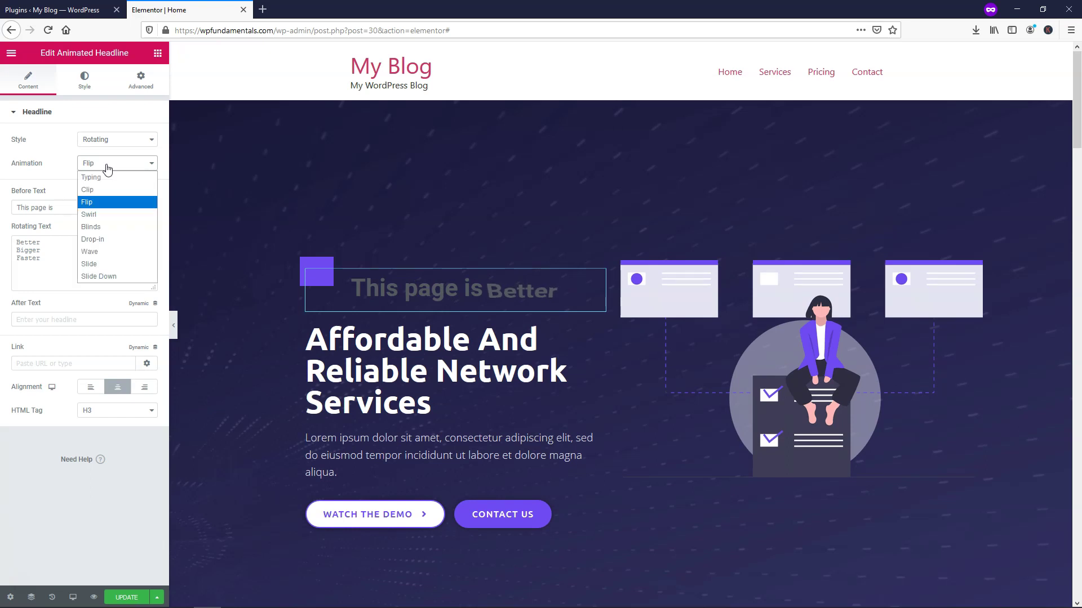
pyautogui.click(111, 215)
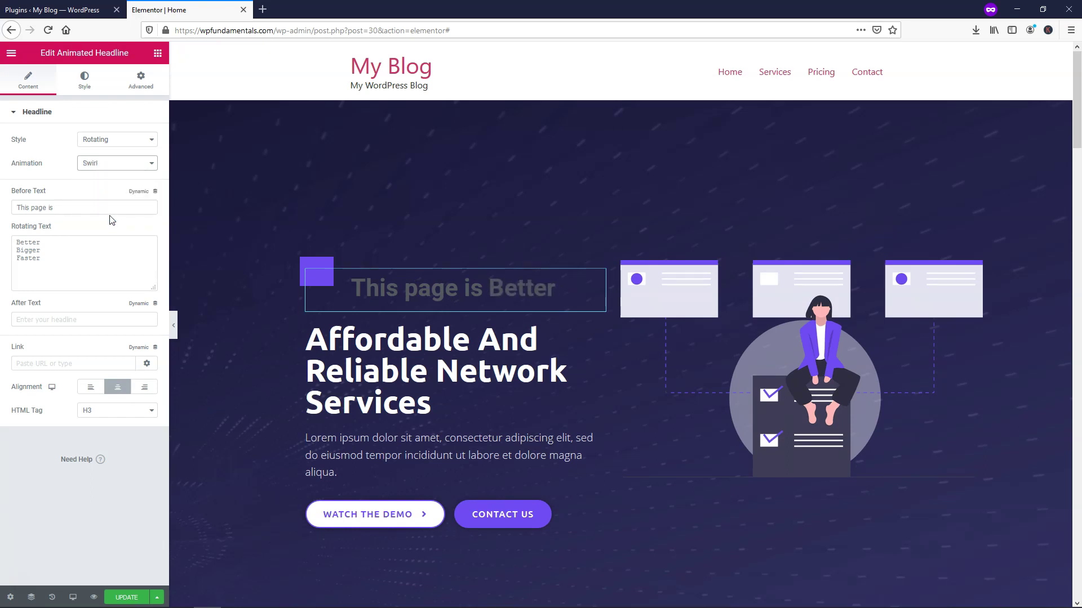
pyautogui.click(110, 168)
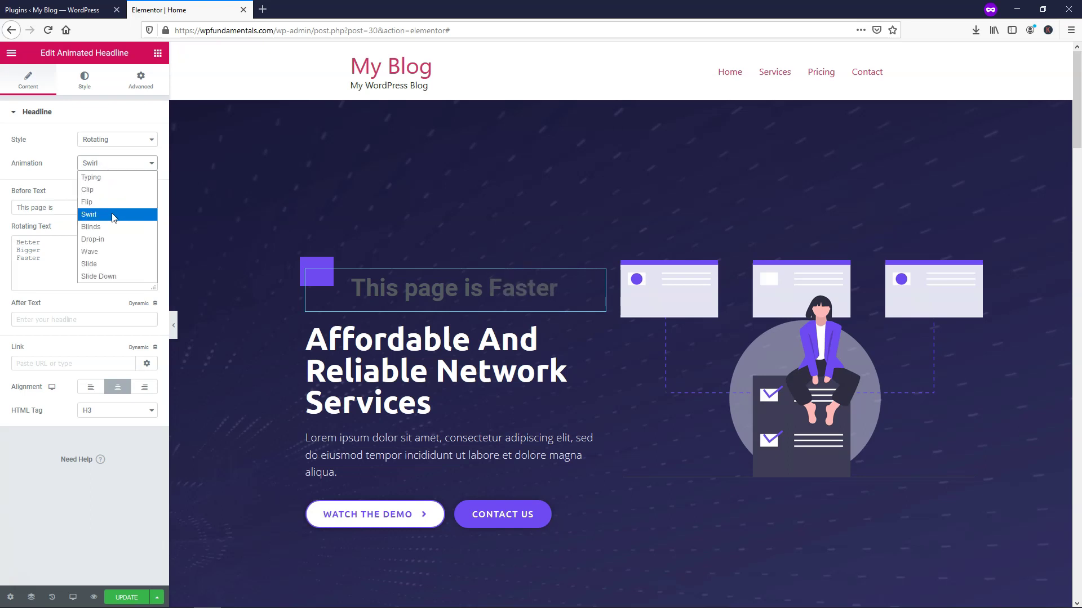
pyautogui.click(115, 228)
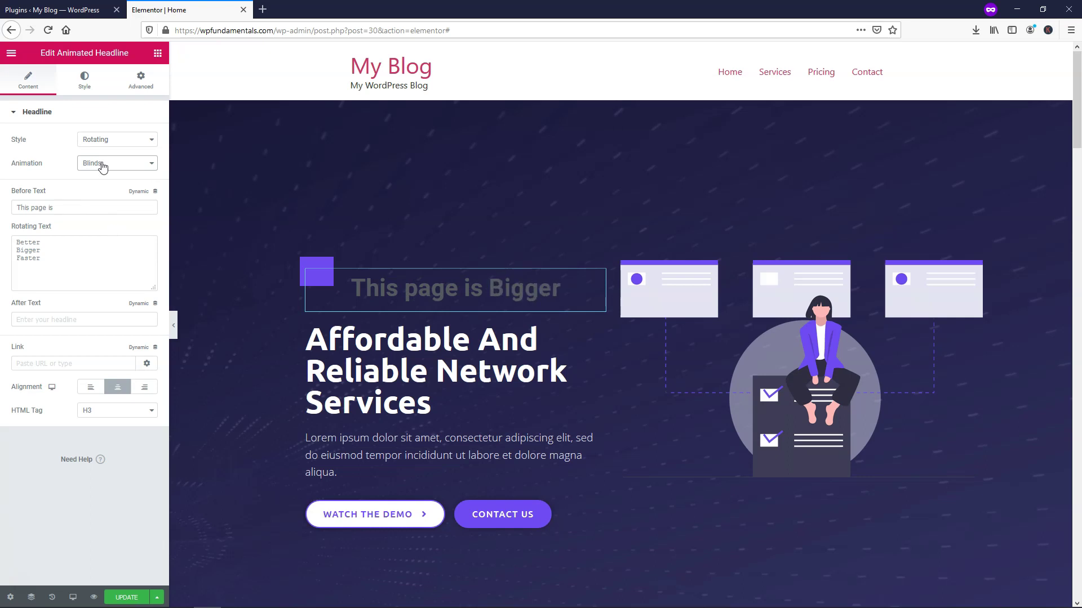
pyautogui.click(101, 166)
pyautogui.click(108, 241)
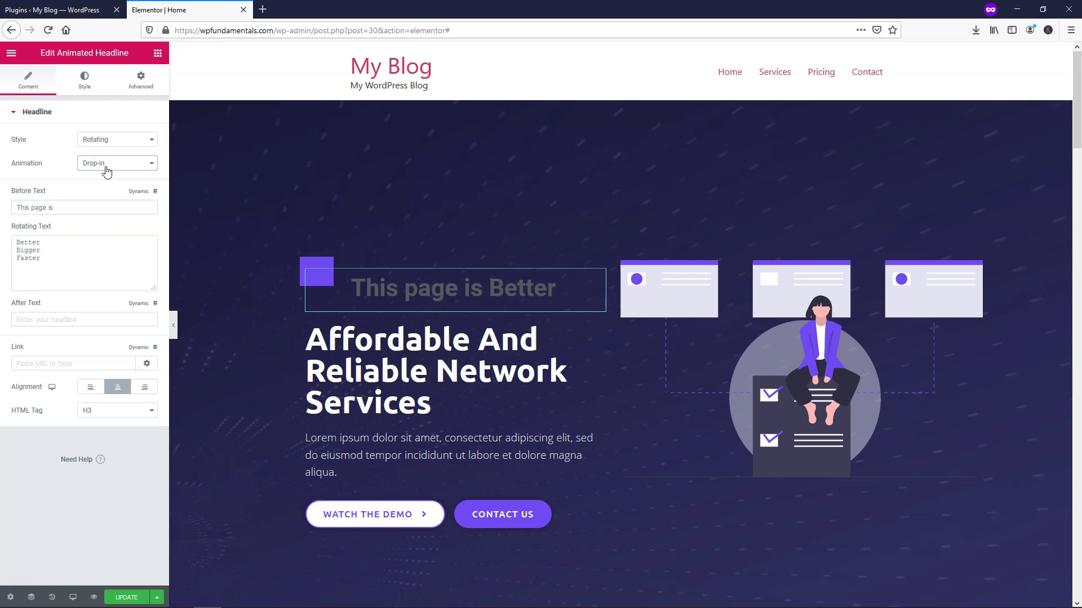
# - Try the Wave, Slide and Slide Down animations on the headline's rotating text
pyautogui.click(106, 171)
pyautogui.click(106, 247)
pyautogui.click(111, 167)
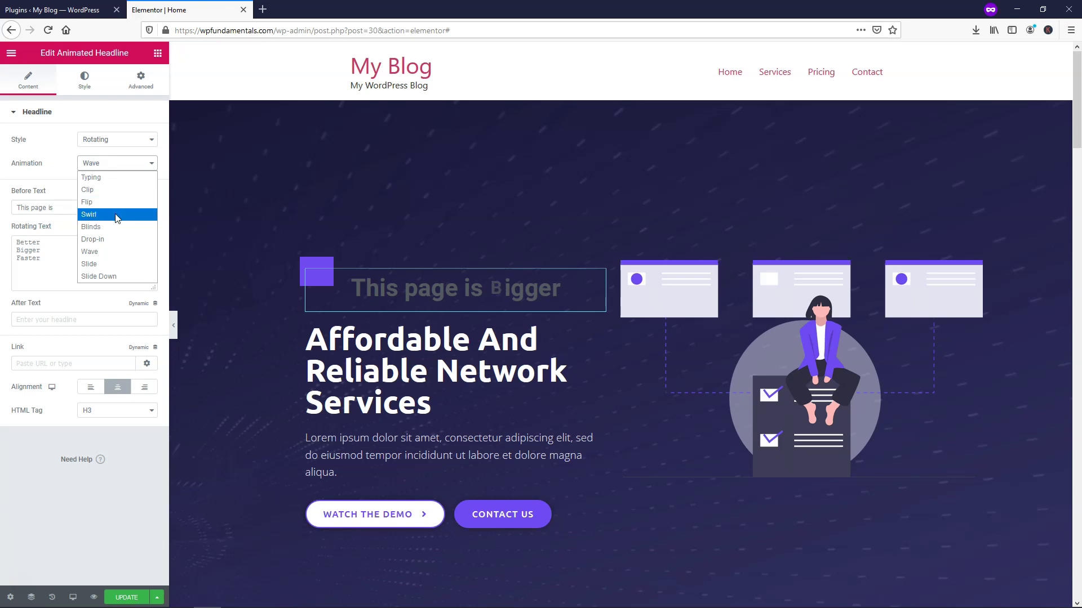
pyautogui.click(115, 264)
pyautogui.click(116, 166)
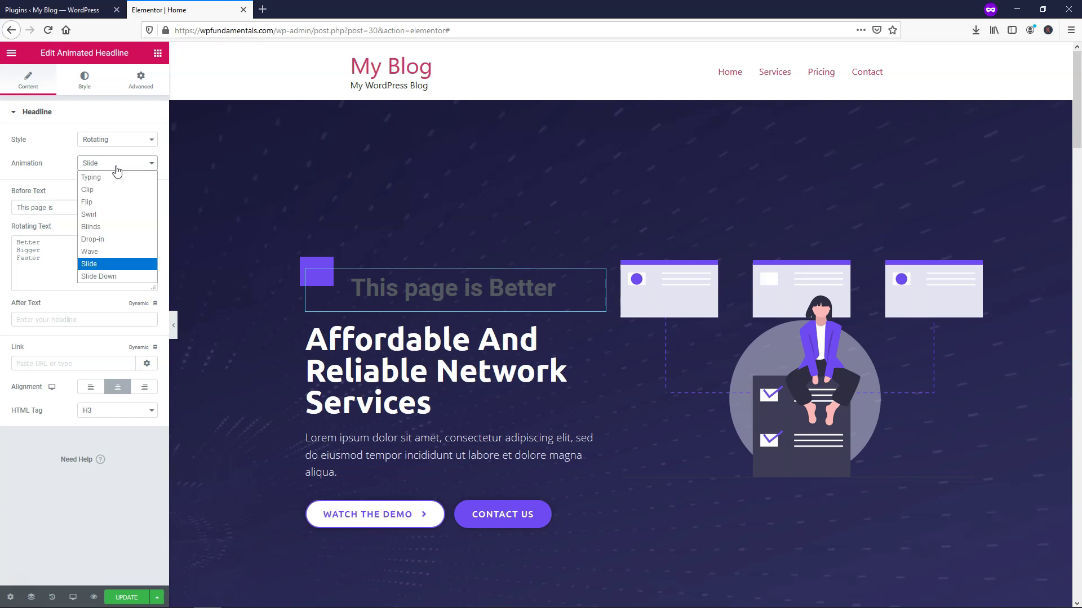
pyautogui.click(114, 275)
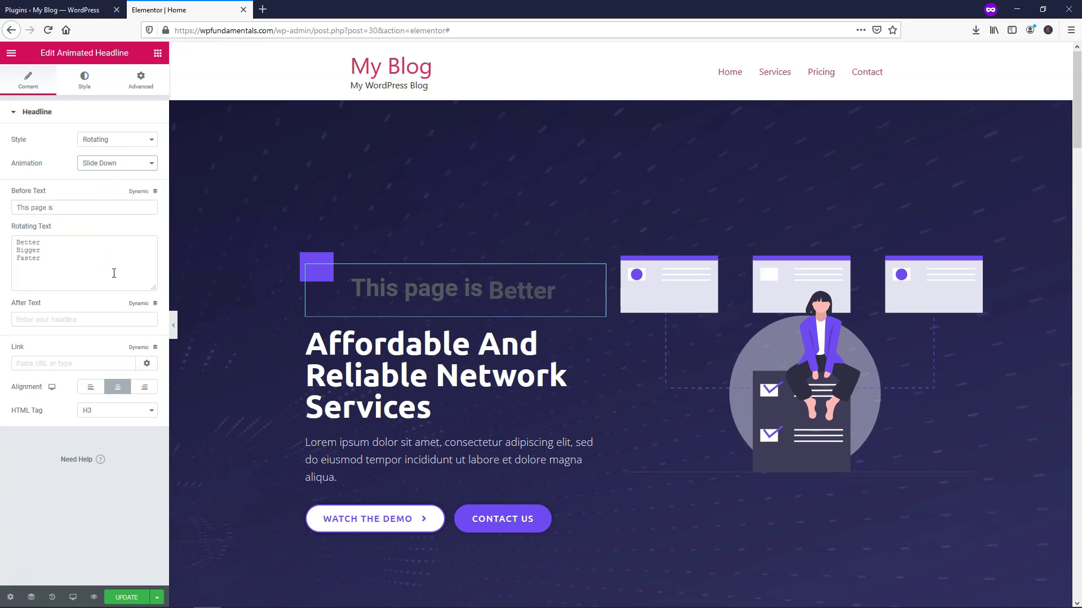
# - Switch the headline's style back to Highlighted and try the Curly, Underline and Double shapes
pyautogui.click(107, 141)
pyautogui.click(106, 153)
pyautogui.click(114, 164)
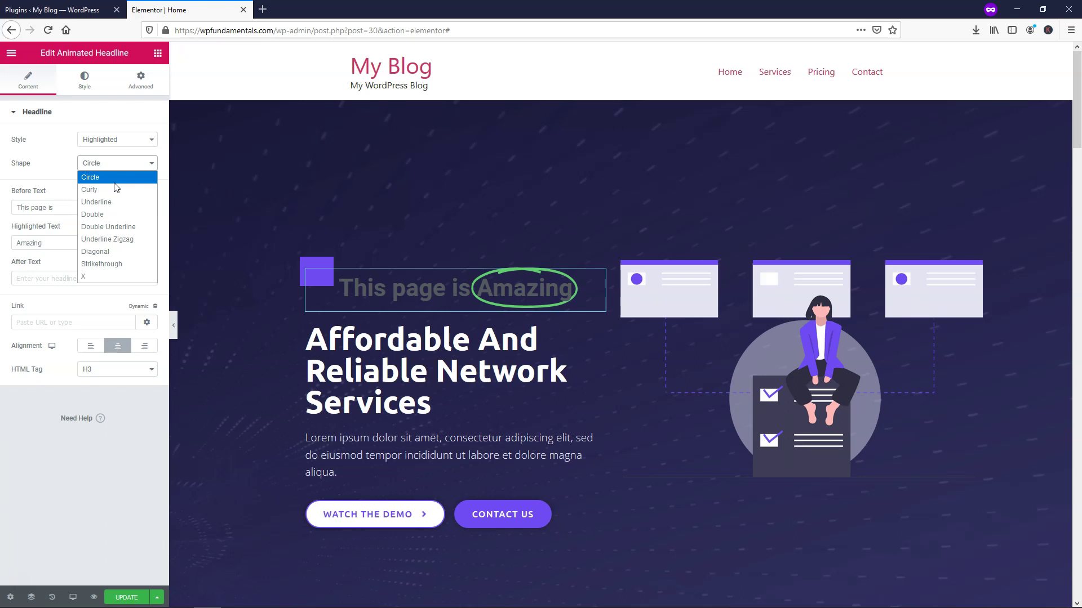
pyautogui.click(115, 192)
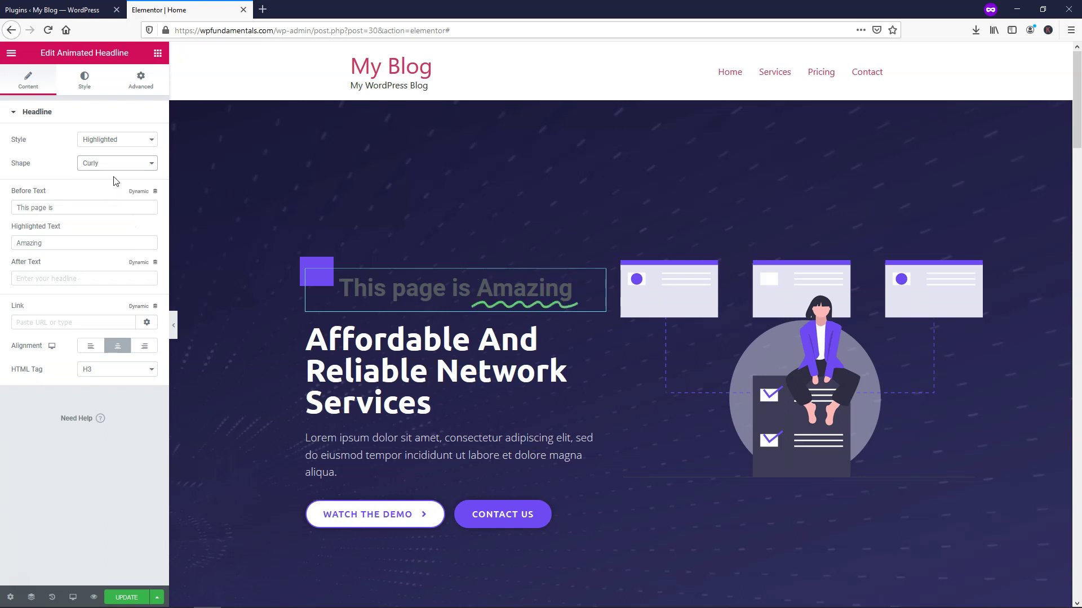
pyautogui.click(114, 165)
pyautogui.click(112, 204)
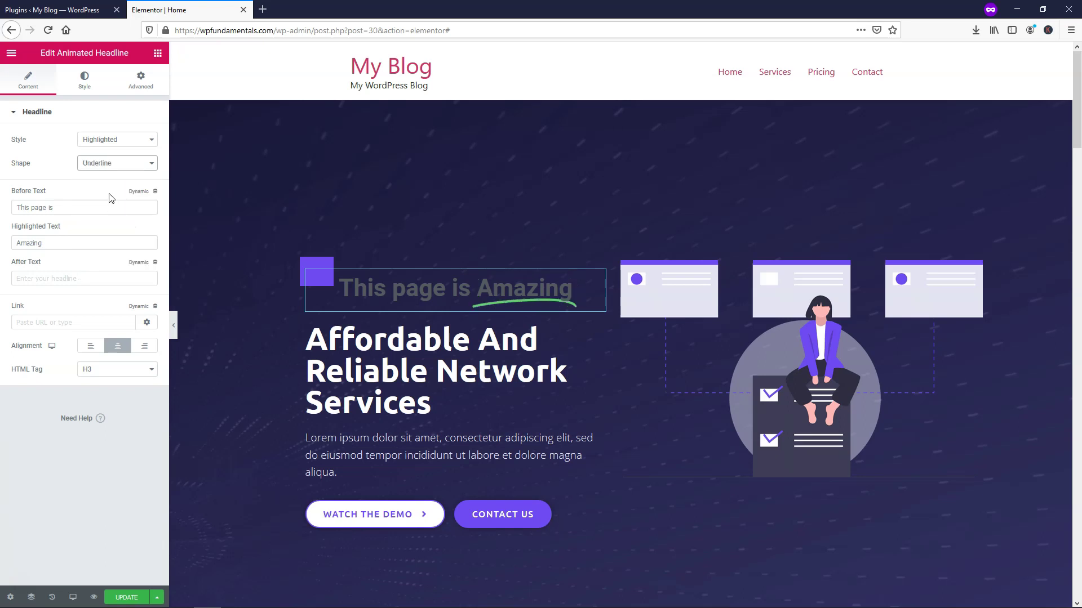
pyautogui.click(110, 164)
pyautogui.click(114, 214)
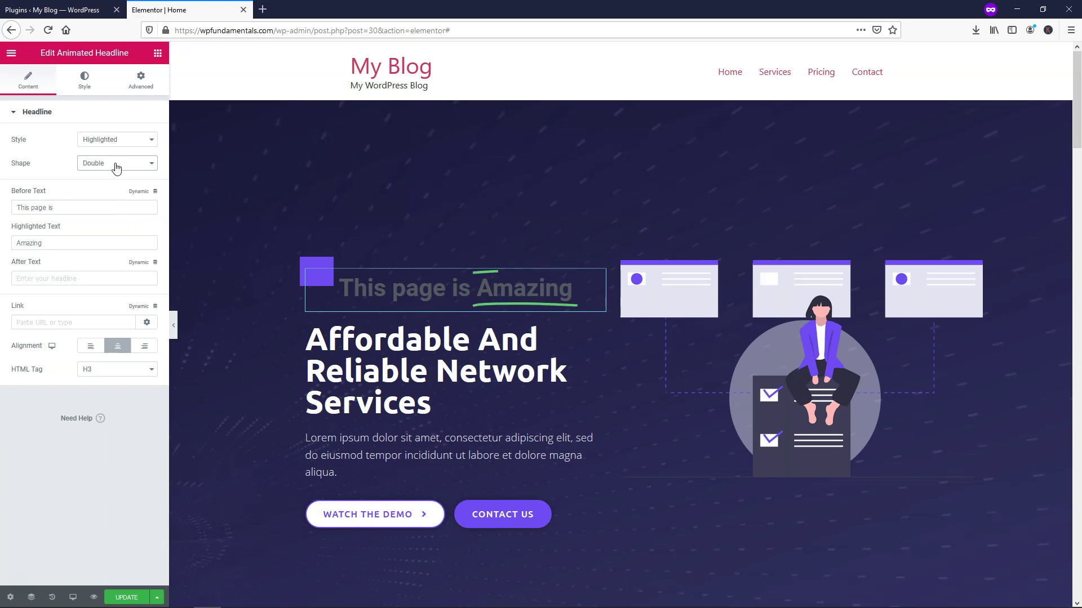
# - Try the Double Underline, Underline Zigzag and Diagonal shapes on the highlighted word
pyautogui.click(113, 164)
pyautogui.click(121, 227)
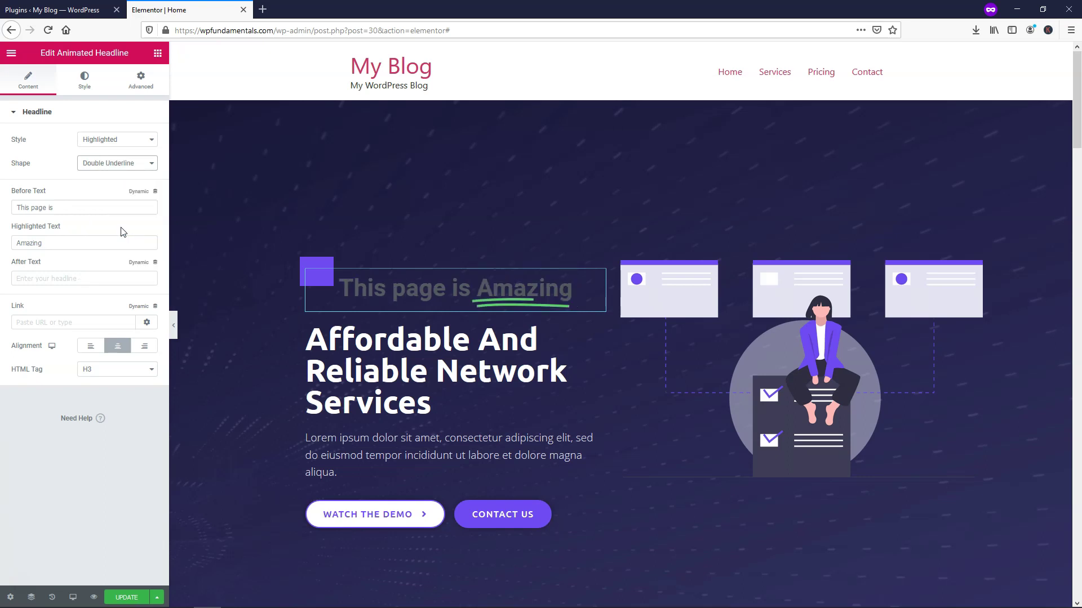
pyautogui.click(115, 163)
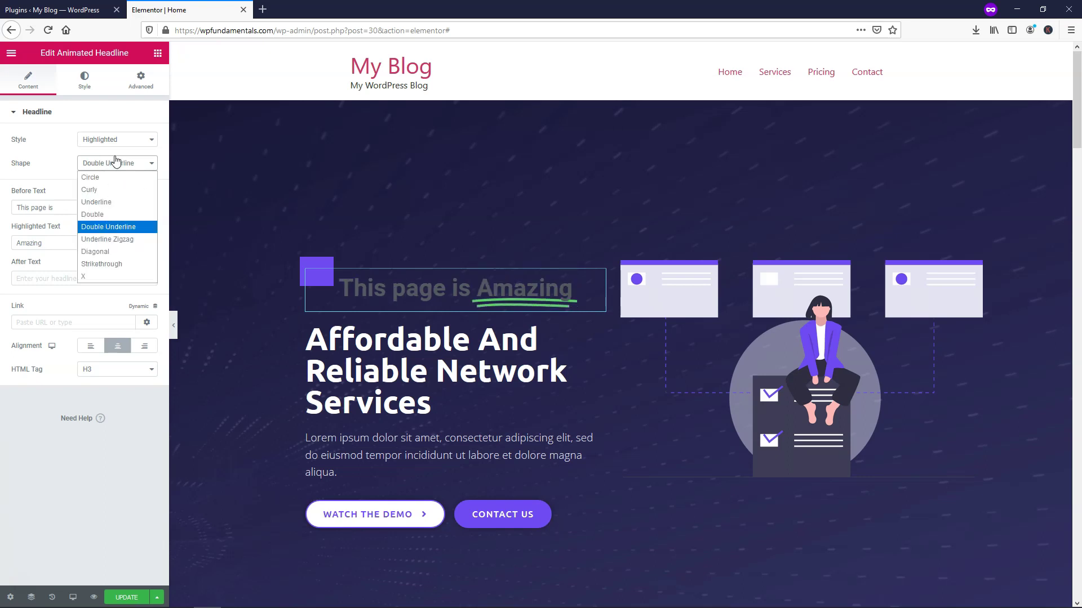
pyautogui.click(110, 240)
pyautogui.click(109, 164)
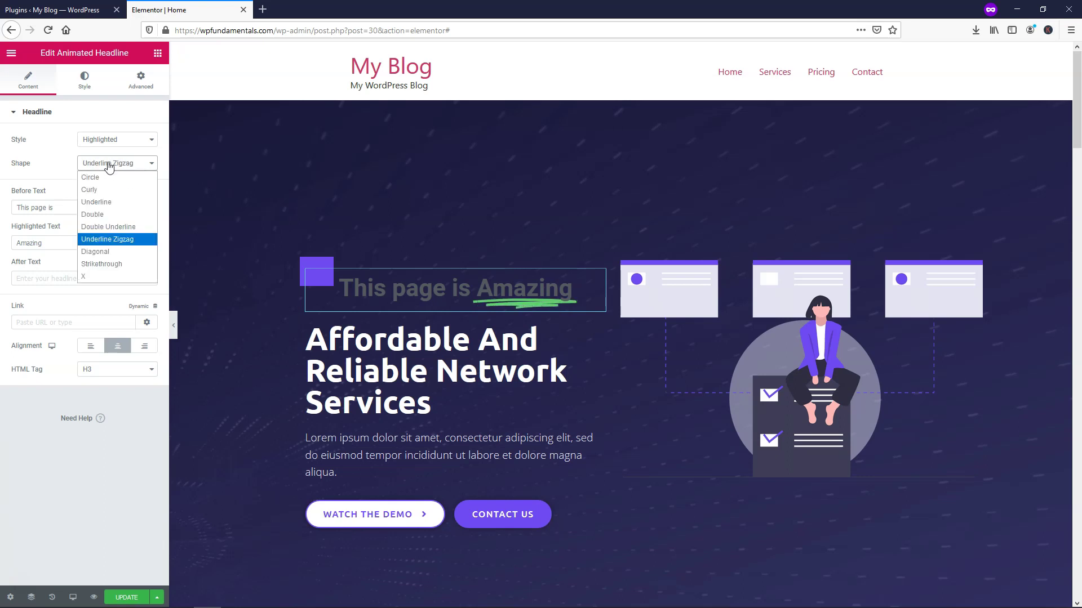
pyautogui.click(120, 249)
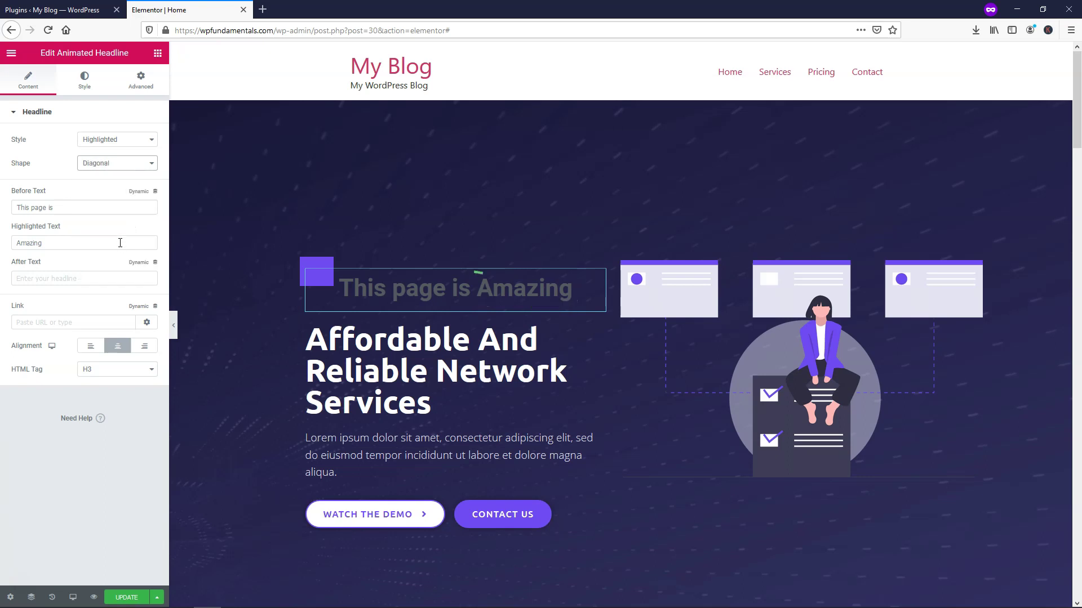
# - Try the Strikethrough shape on the highlighted word and settle on the X shape
pyautogui.click(111, 168)
pyautogui.click(125, 264)
pyautogui.click(126, 164)
pyautogui.click(124, 275)
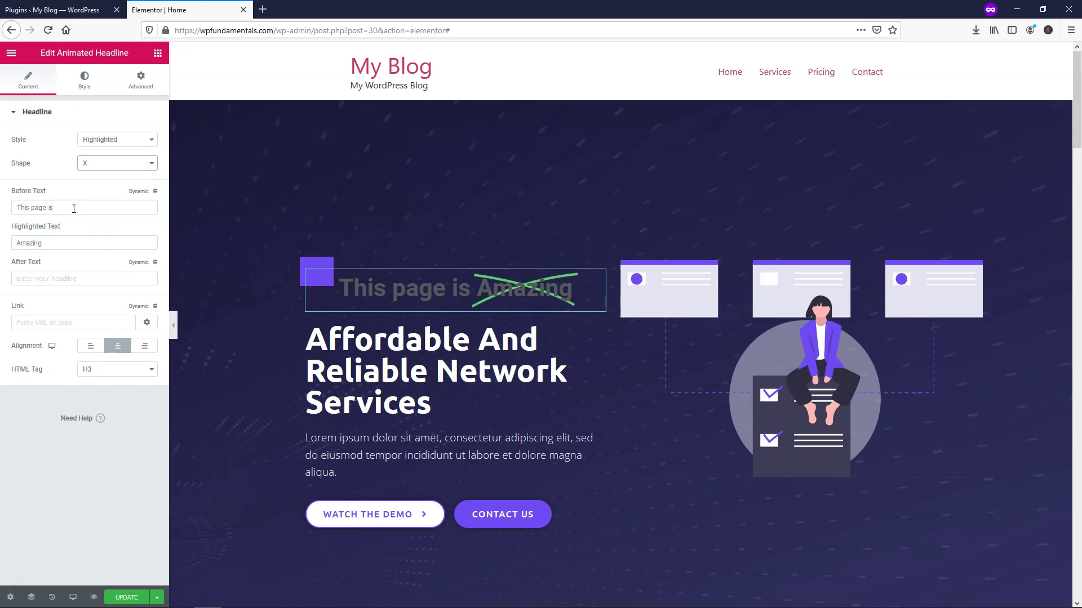
# - Replace the headline's before text with "Web Design Services Starting At"
pyautogui.moveTo(74, 208); pyautogui.dragTo(14, 208)
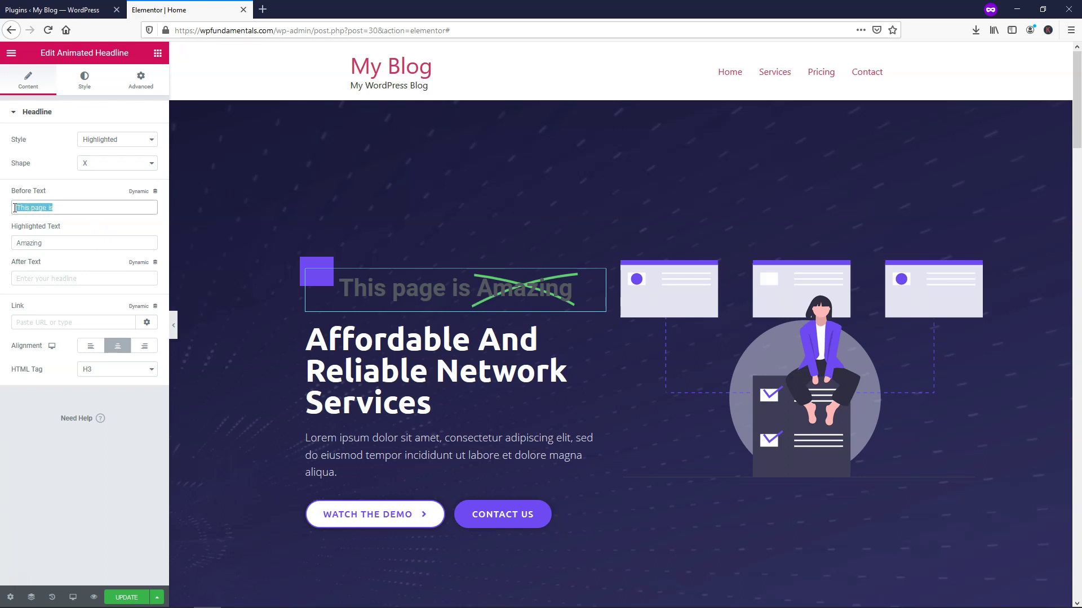
pyautogui.write('Web De')
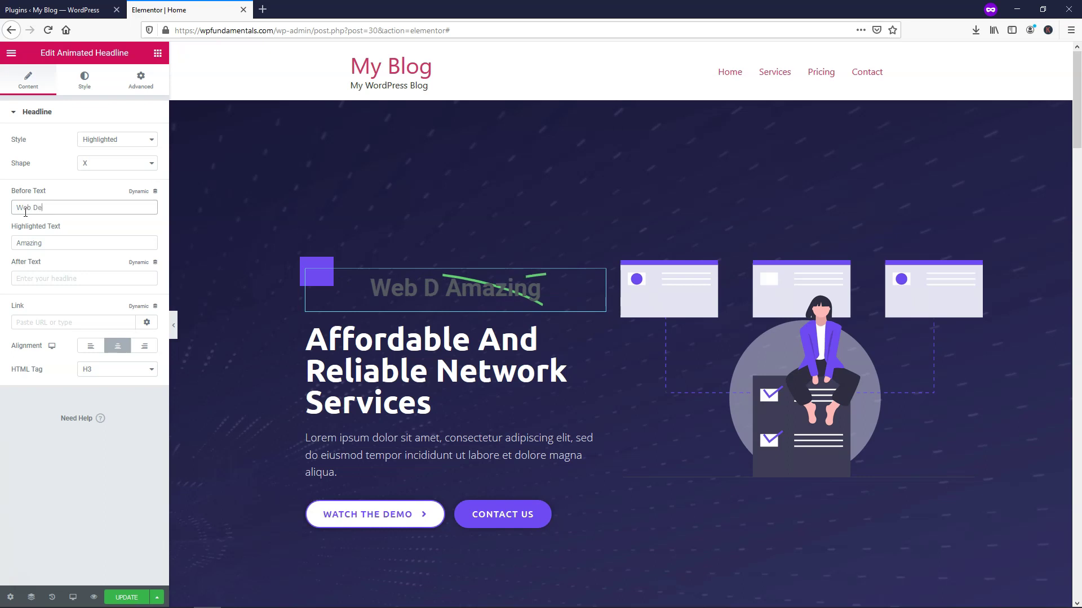
pyautogui.write('sign Service')
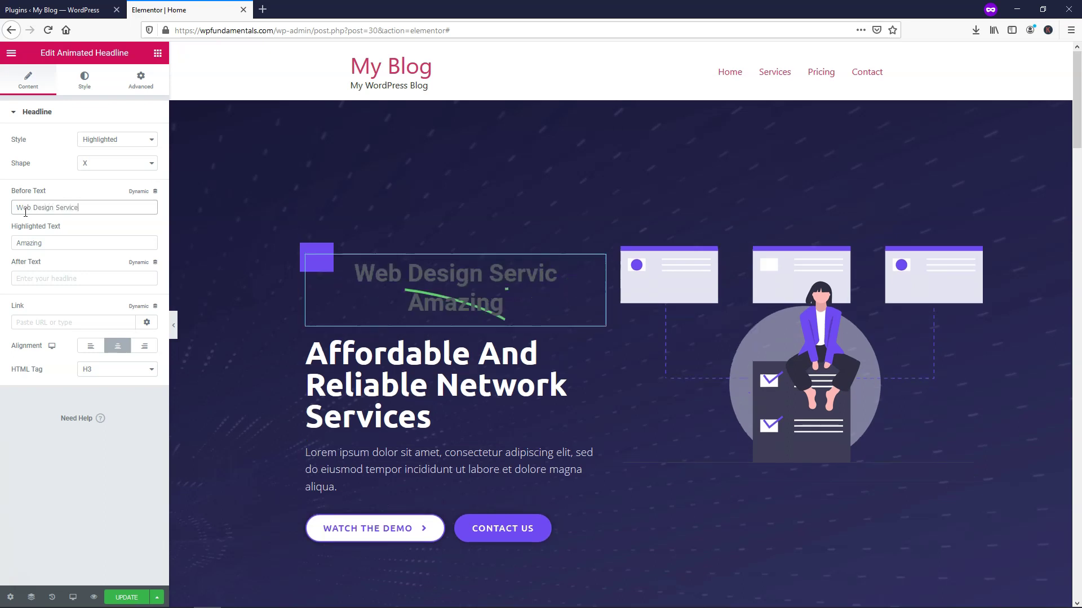
pyautogui.write('s Star')
pyautogui.press('BackSpace')
pyautogui.write('tar')
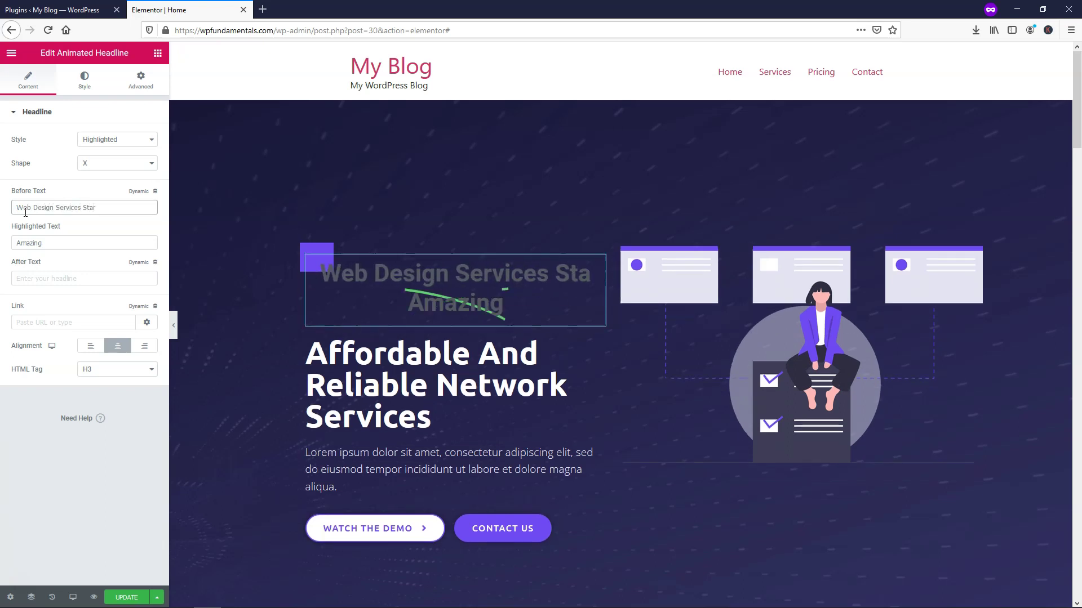
pyautogui.write('ting At')
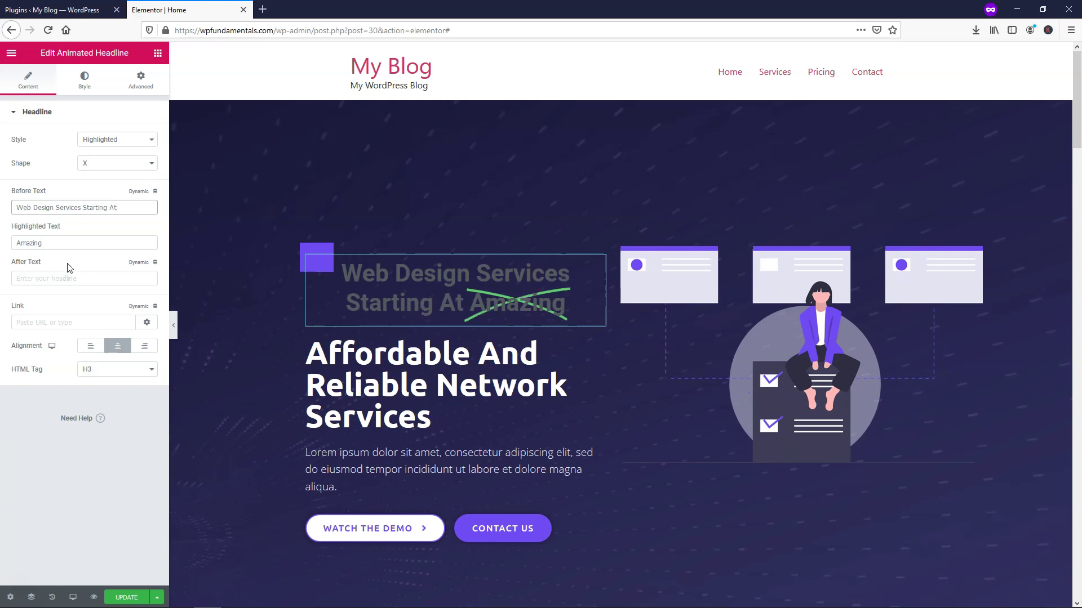
# - Set the headline's highlighted text to "$2,997" and its after text to "$997"
pyautogui.moveTo(56, 248); pyautogui.dragTo(3, 248)
pyautogui.write('$')
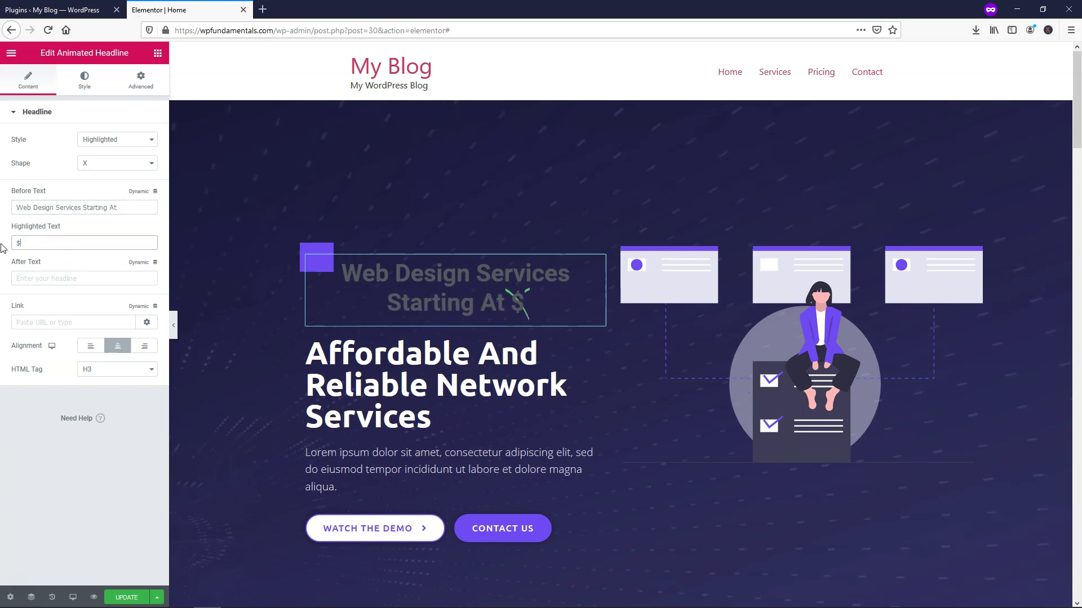
pyautogui.write('2,997')
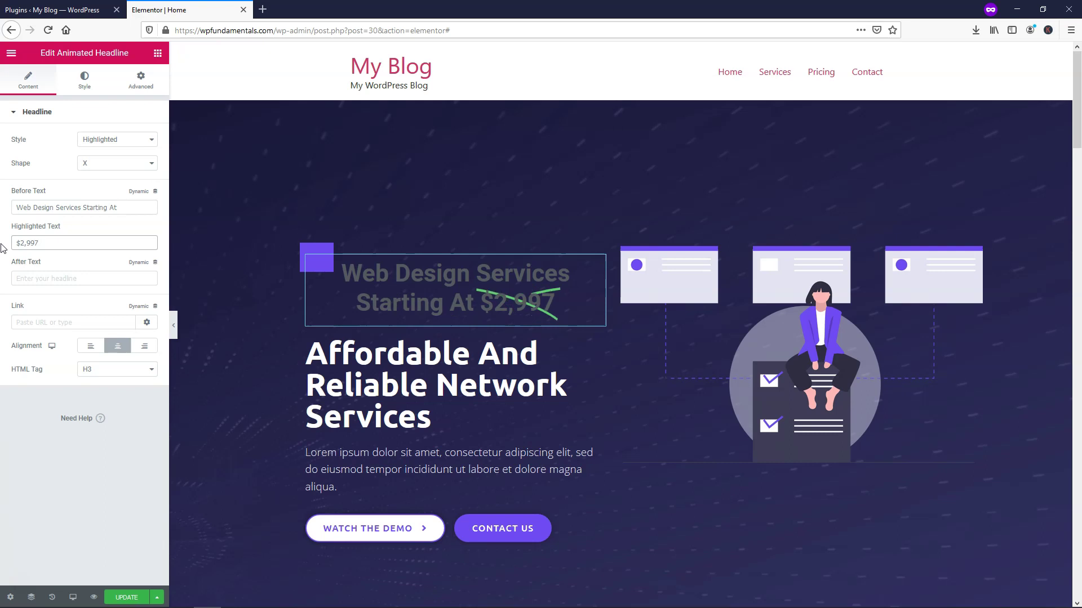
pyautogui.click(47, 280)
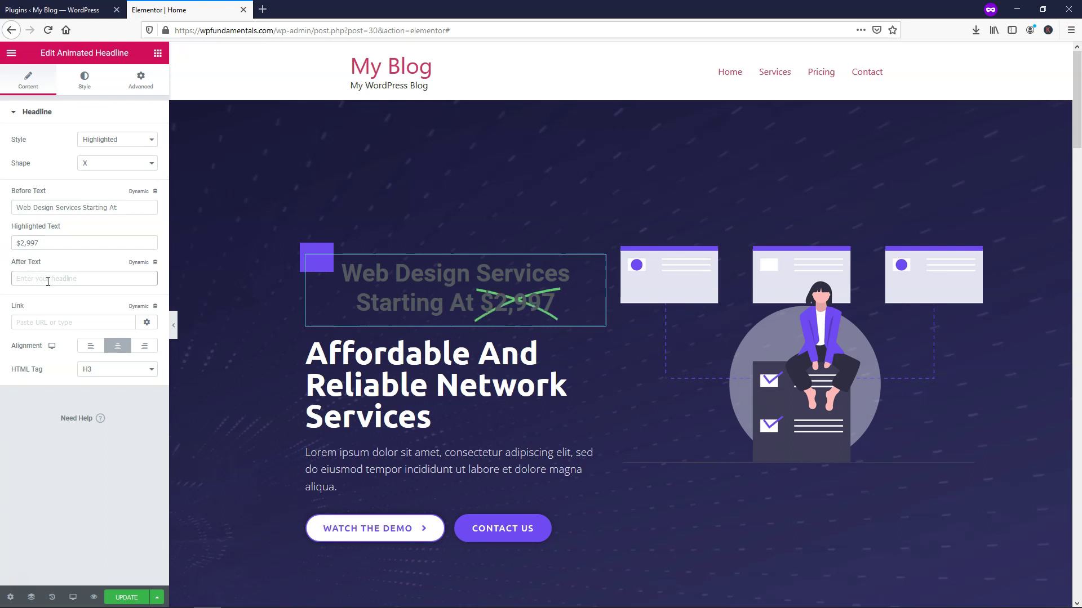
pyautogui.write('$997')
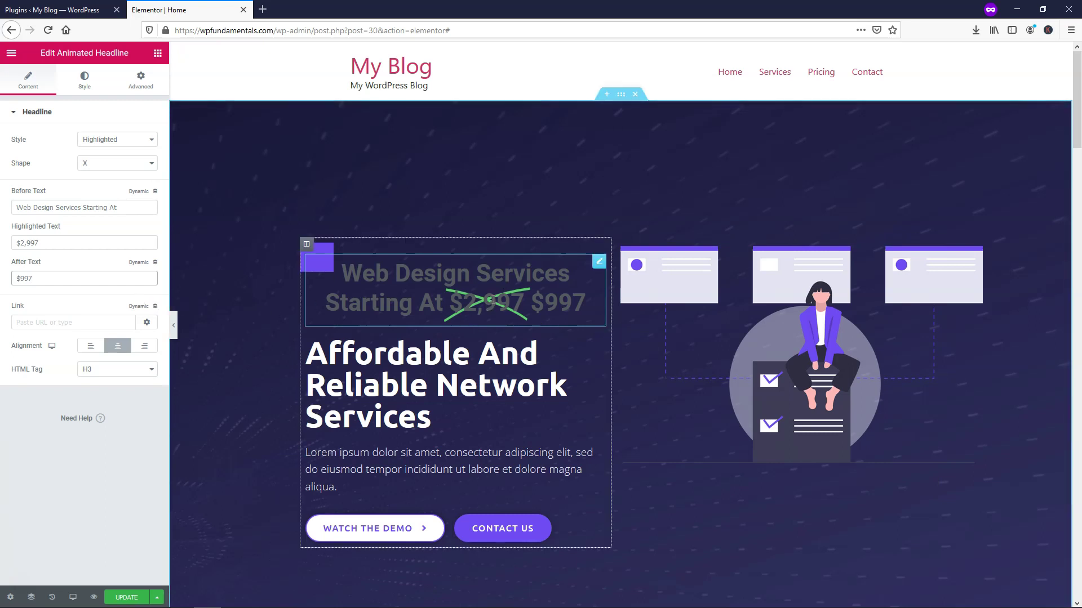
# - Color the headline's X shape red (#FF0000) and set its width to 20
pyautogui.click(86, 82)
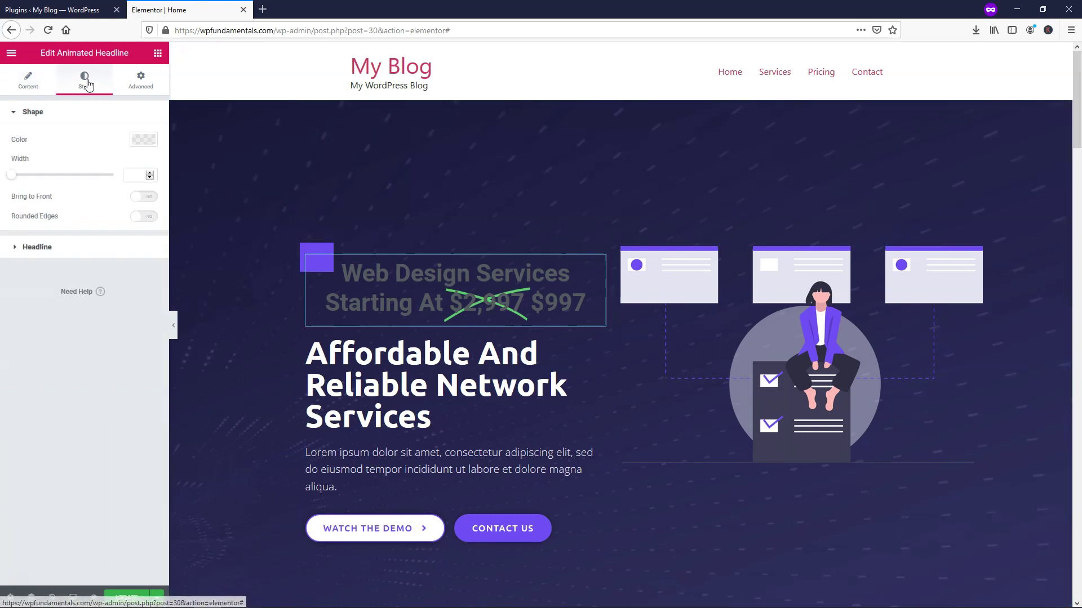
pyautogui.click(143, 140)
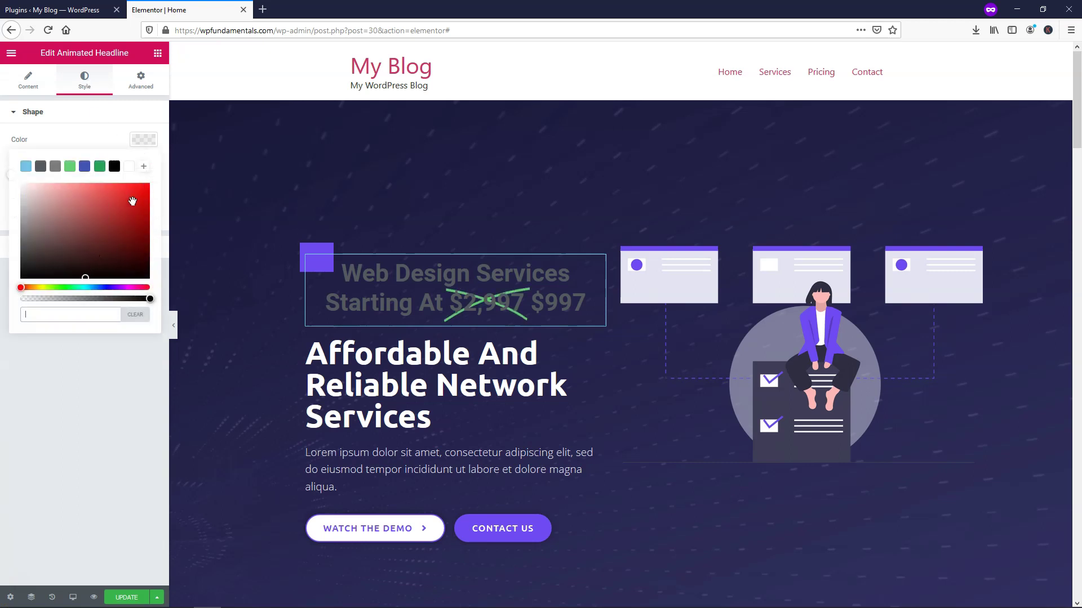
pyautogui.click(150, 185)
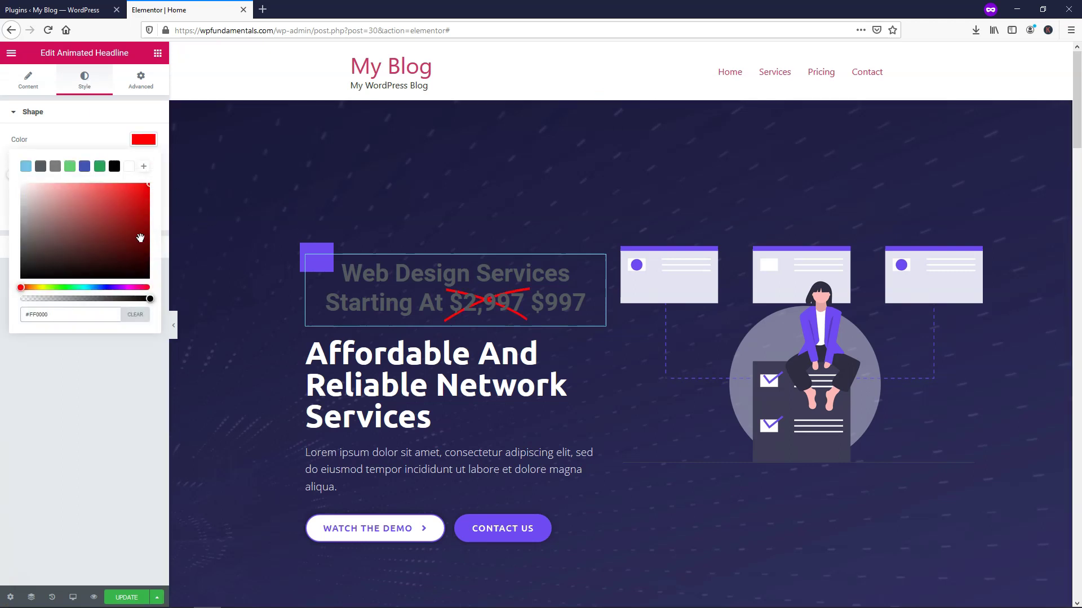
pyautogui.click(82, 114)
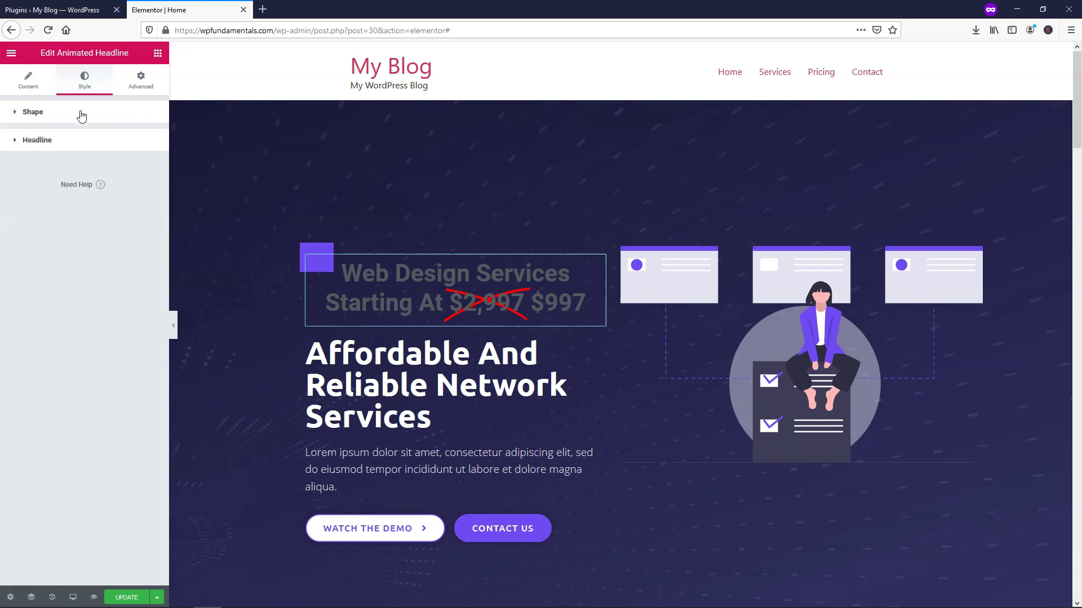
pyautogui.click(81, 114)
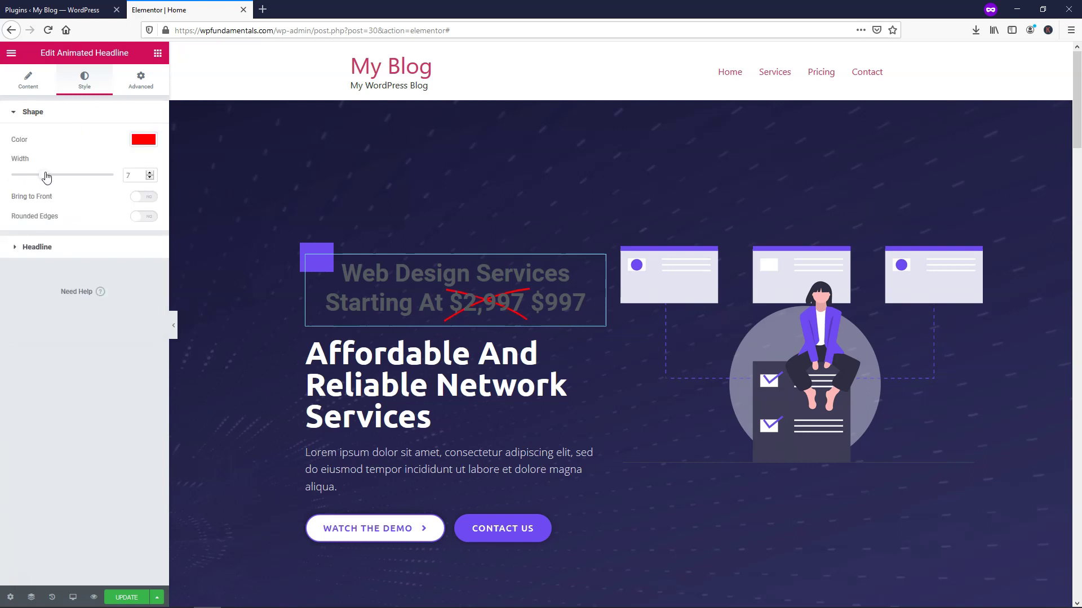
pyautogui.moveTo(47, 177); pyautogui.dragTo(177, 174)
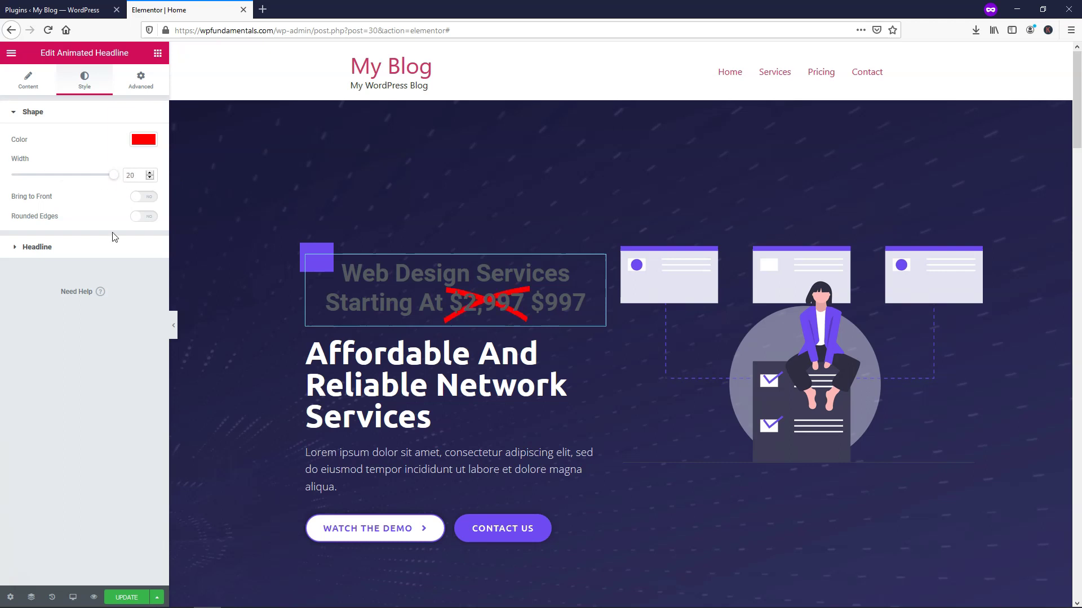
# - Set the headline's main text color to white (#FFFFFF)
pyautogui.click(94, 247)
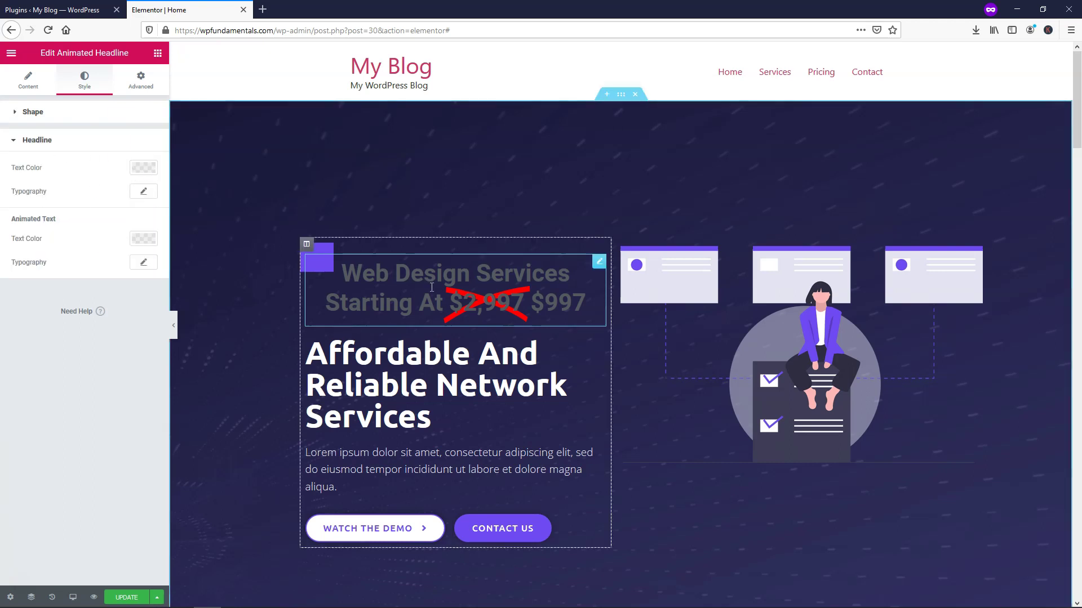
pyautogui.click(138, 168)
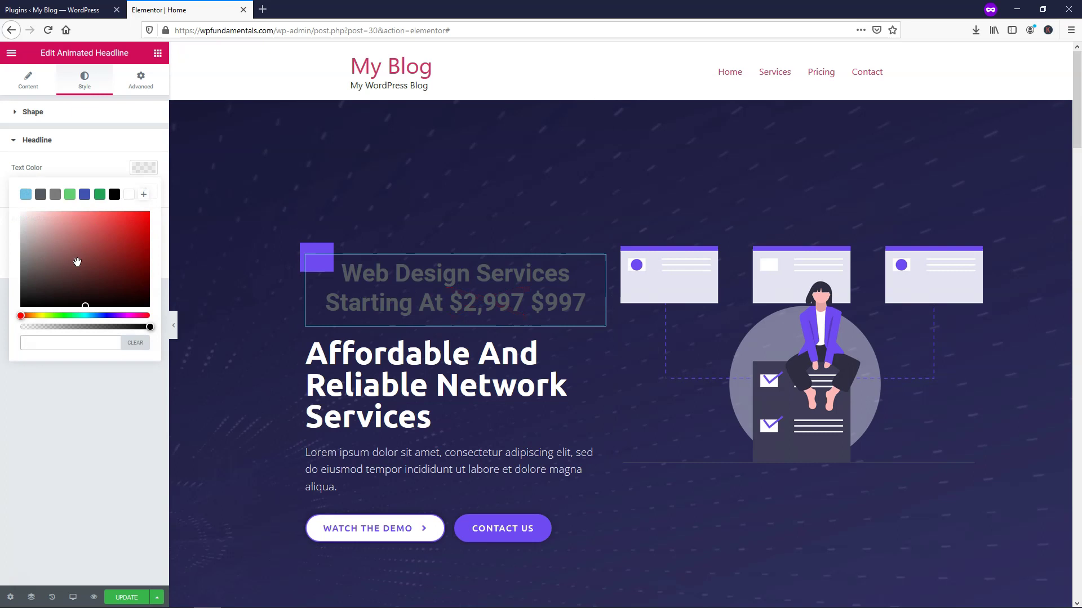
pyautogui.moveTo(78, 262); pyautogui.dragTo(8, 213)
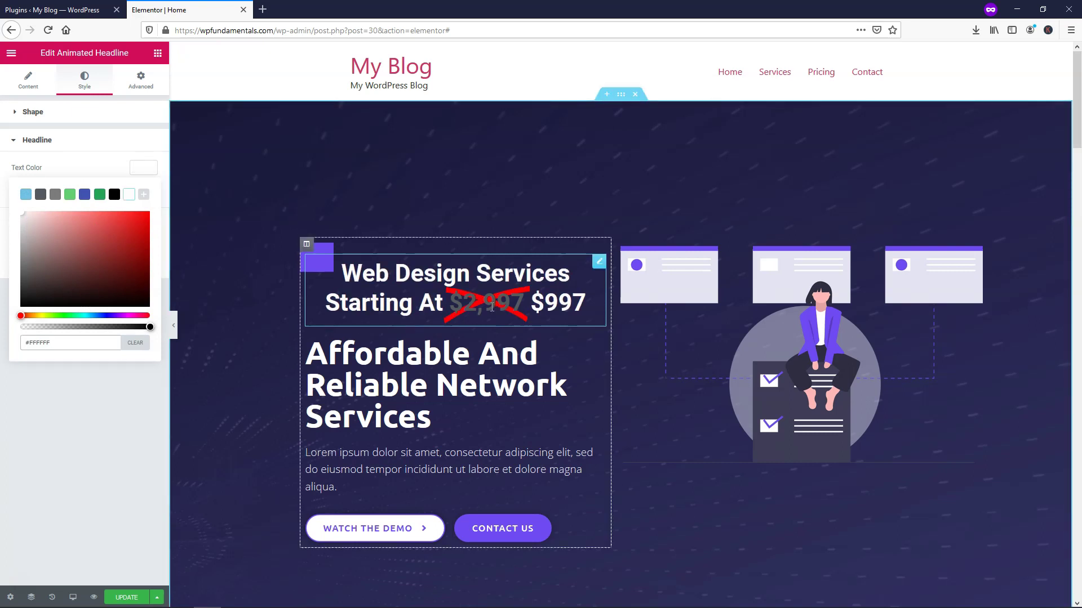
pyautogui.click(103, 160)
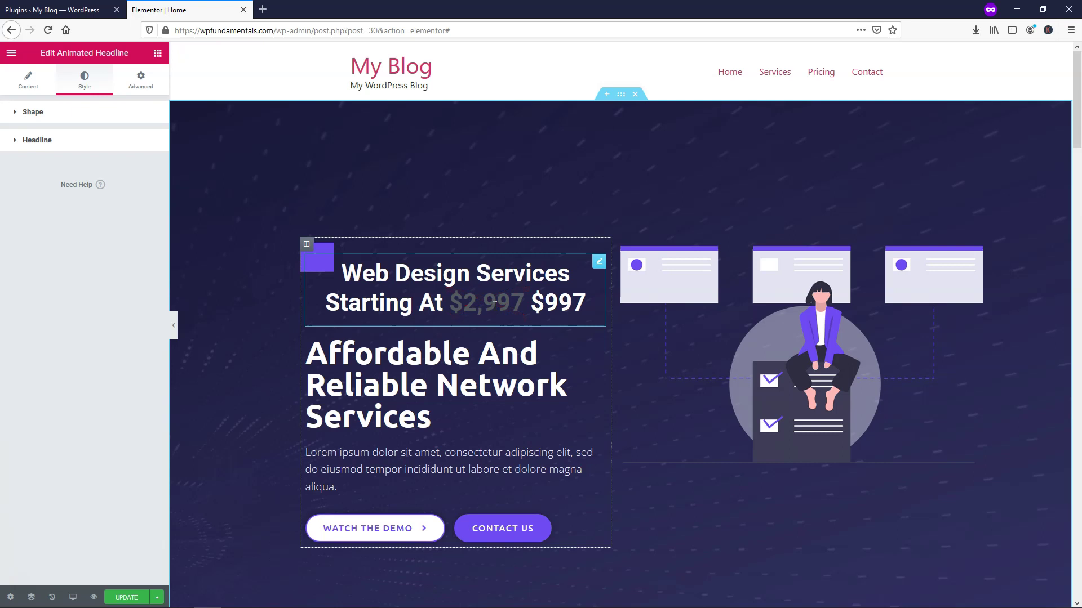
# - Try white for the headline's animated text and settle on a bright yellow
pyautogui.click(46, 141)
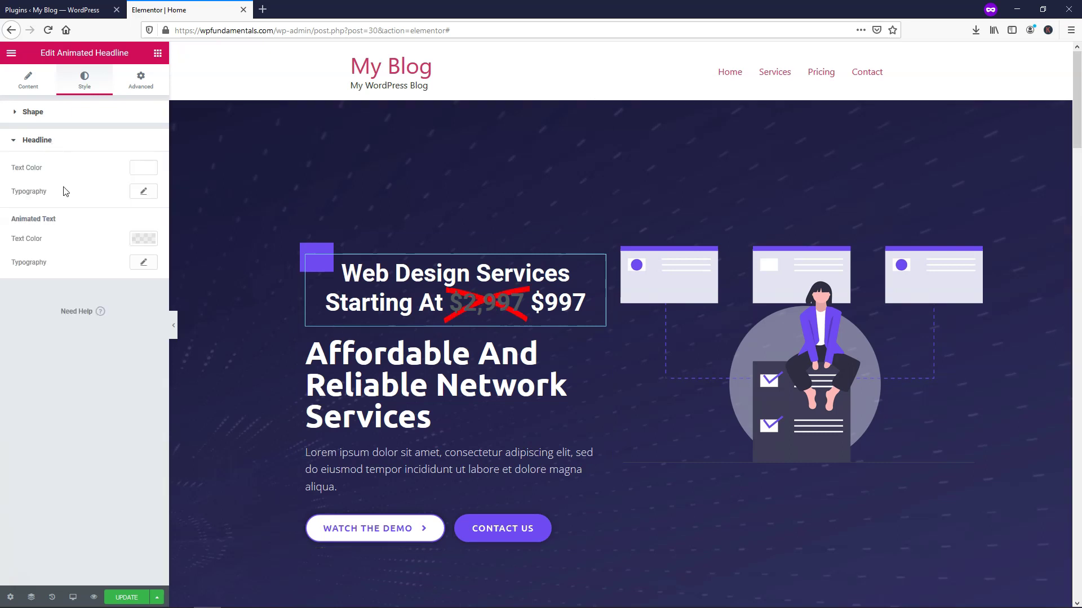
pyautogui.click(144, 238)
pyautogui.moveTo(103, 308); pyautogui.dragTo(22, 284)
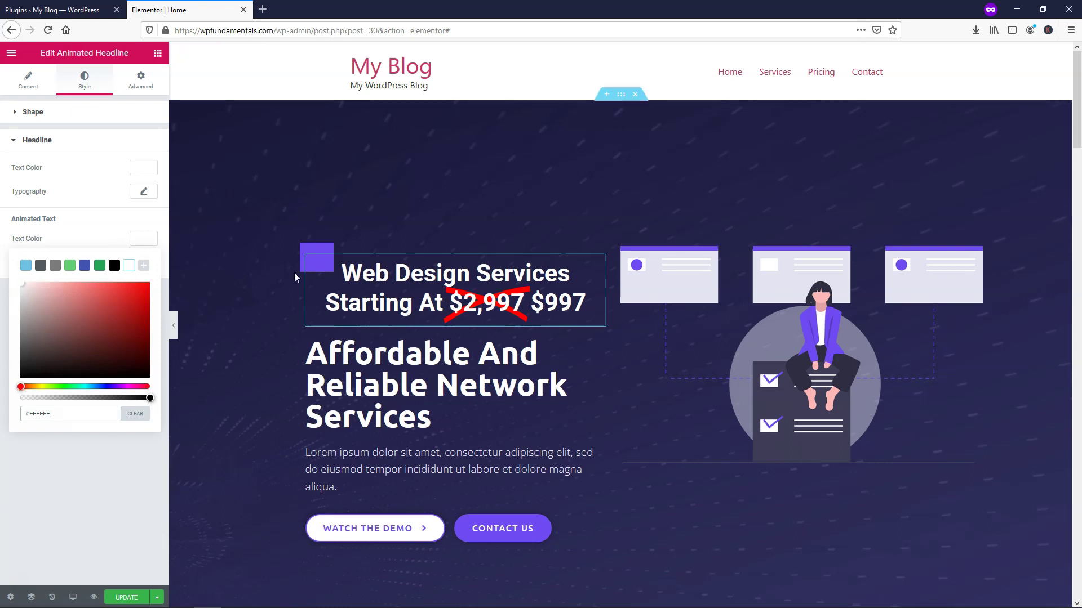
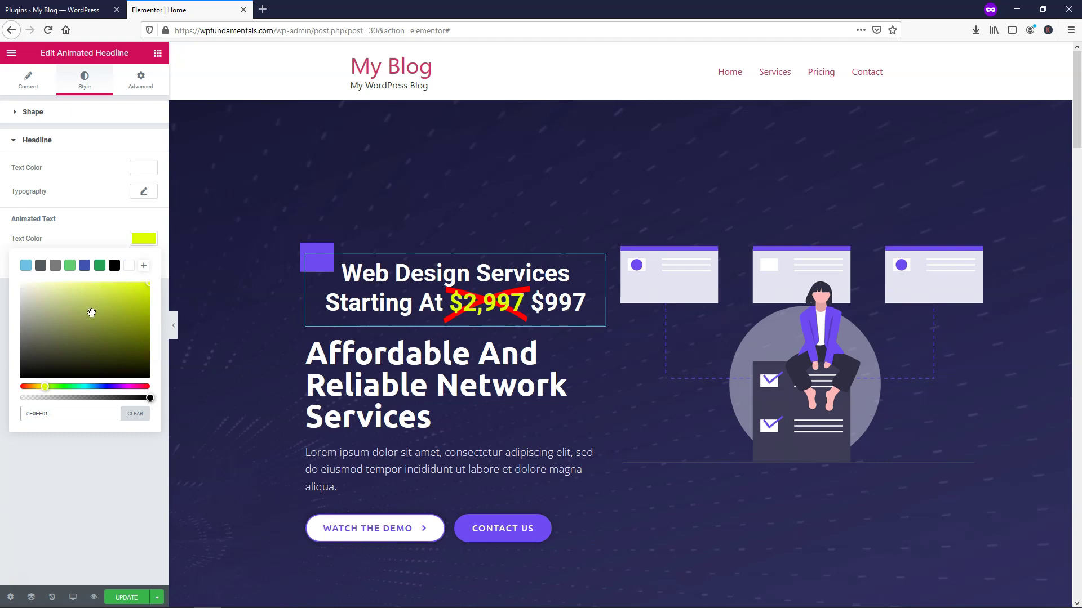
pyautogui.click(40, 386)
# - Change the animated headline's style to Rotating
pyautogui.click(30, 84)
pyautogui.click(124, 141)
pyautogui.click(124, 165)
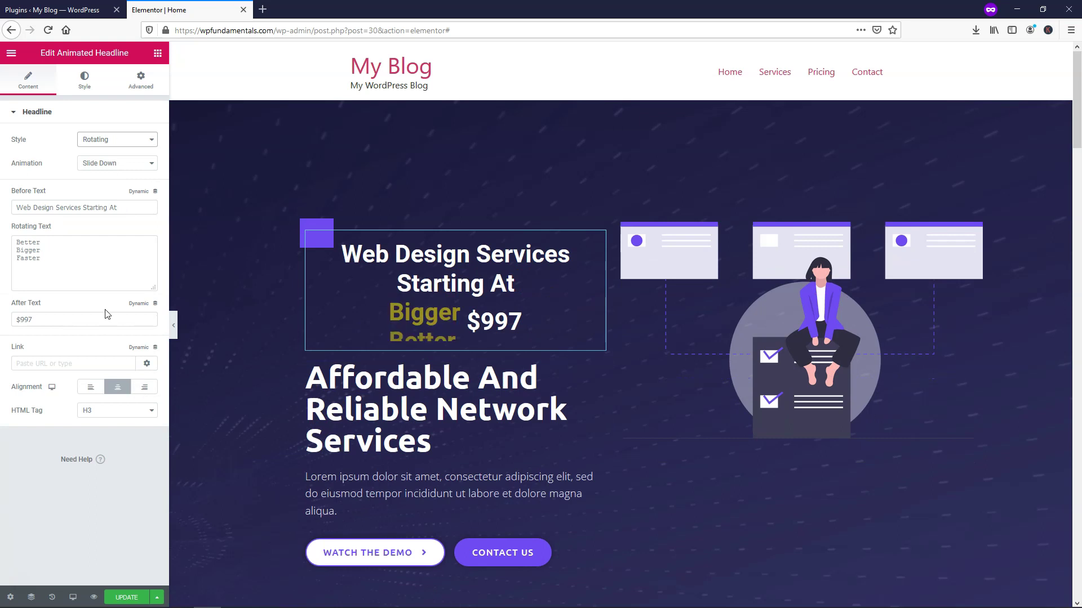
# - Try the Clip animation on the rotating text and switch it to Swirl
pyautogui.click(113, 163)
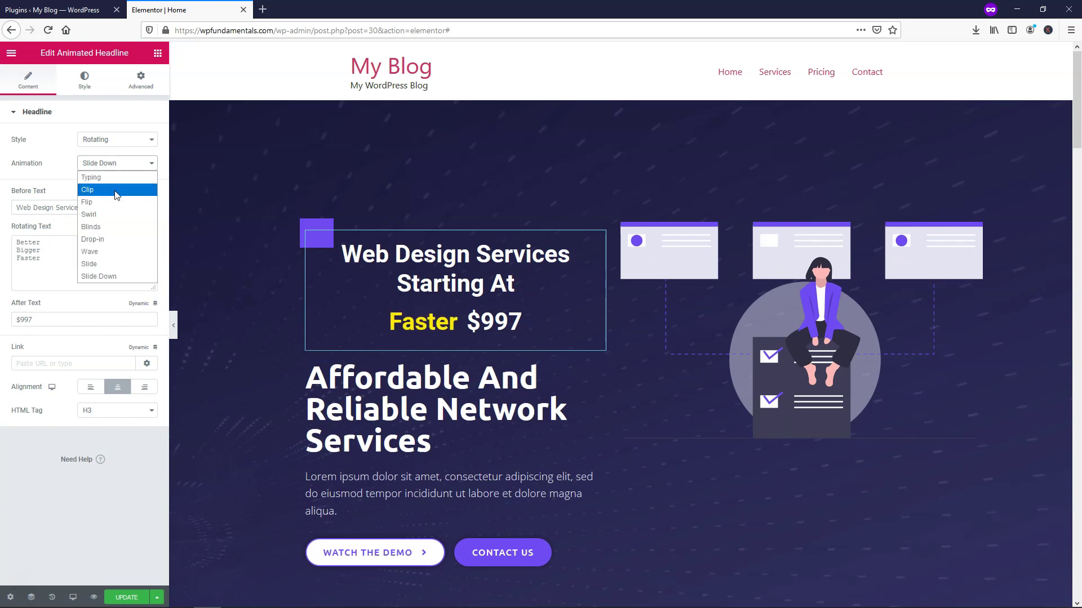
pyautogui.click(115, 190)
pyautogui.click(109, 163)
pyautogui.click(109, 214)
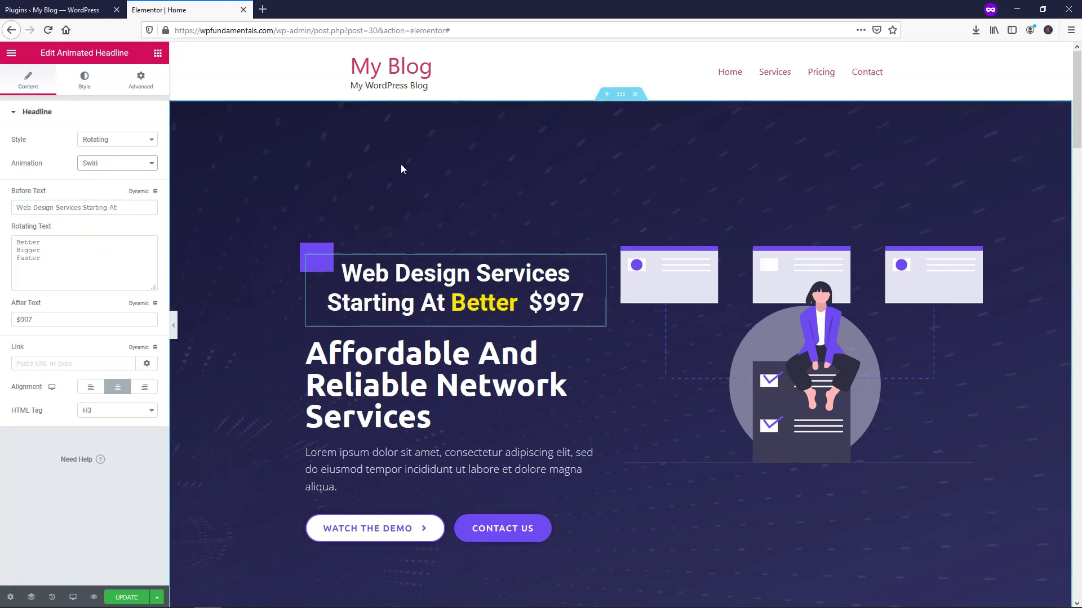